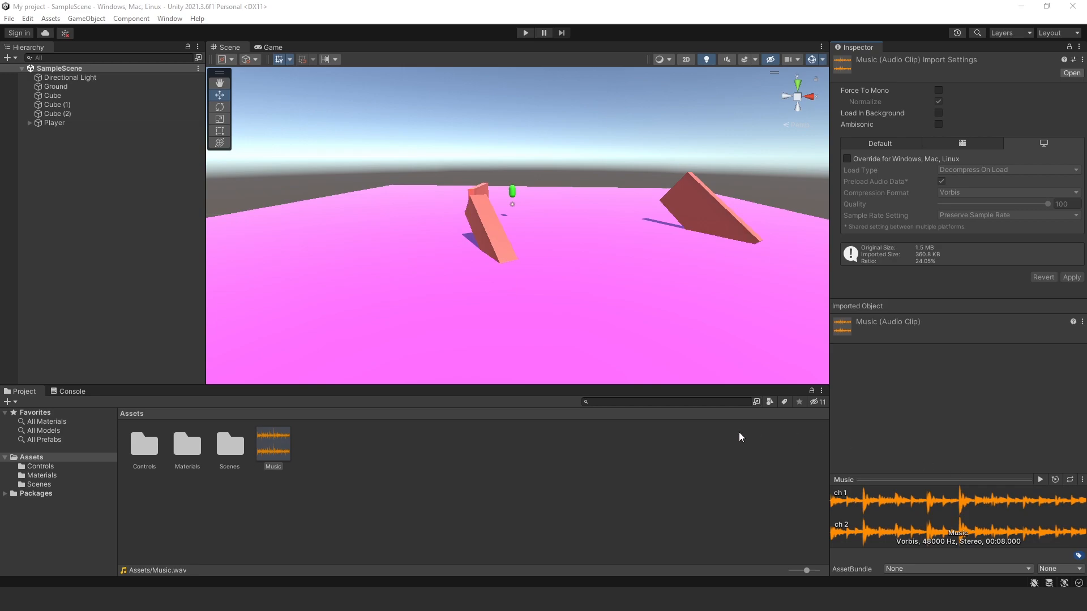
Preview the Music clip, then create an empty GameObject named MusicHandler in the scene.
click(1039, 480)
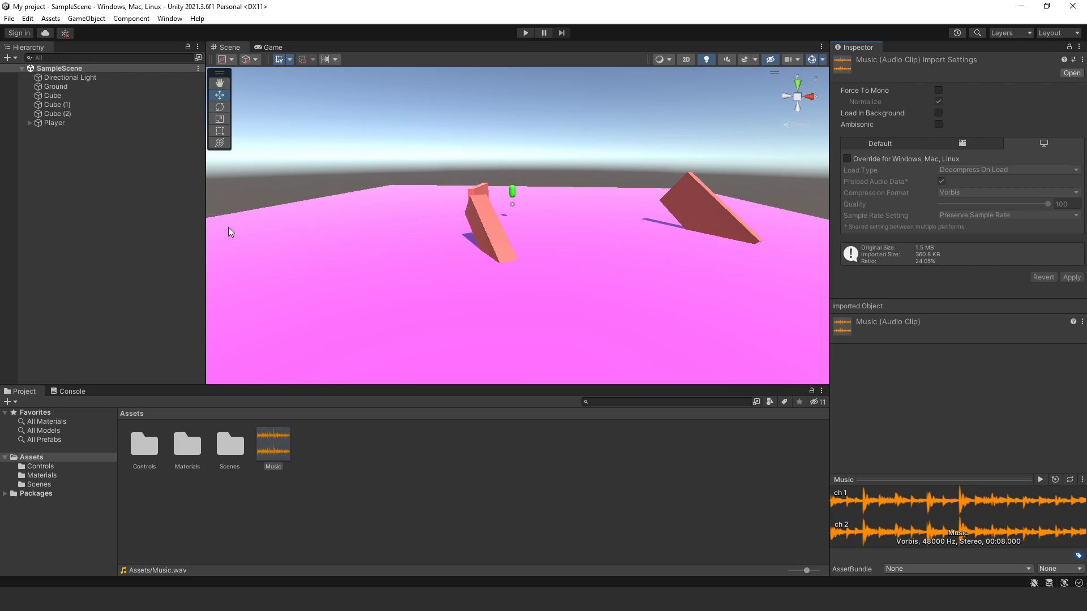
right_click(111, 201)
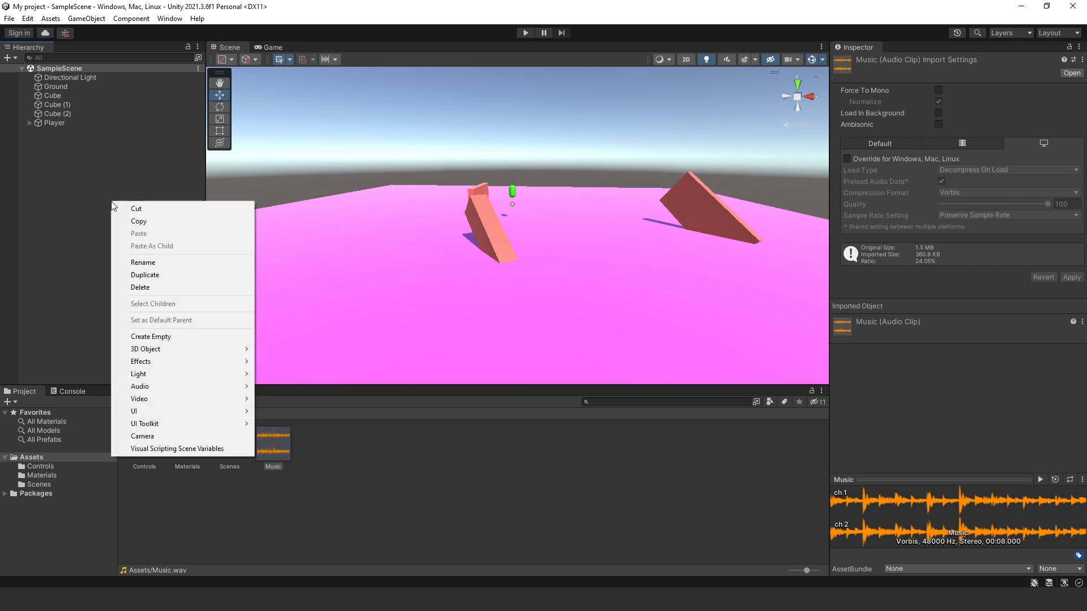
click(151, 337)
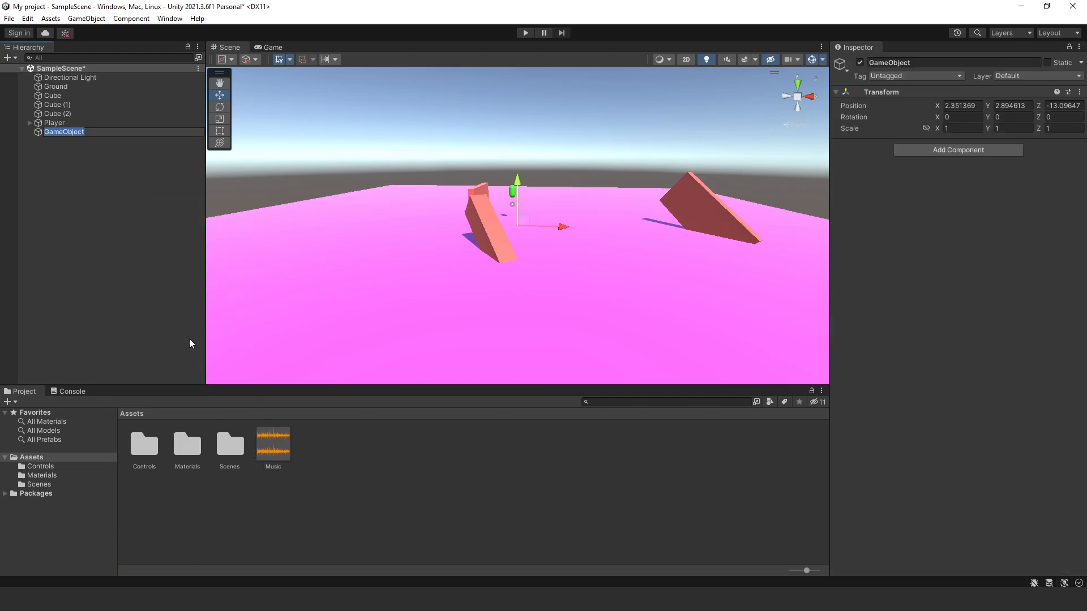
text(MusicH)
text(andler)
key(Return)
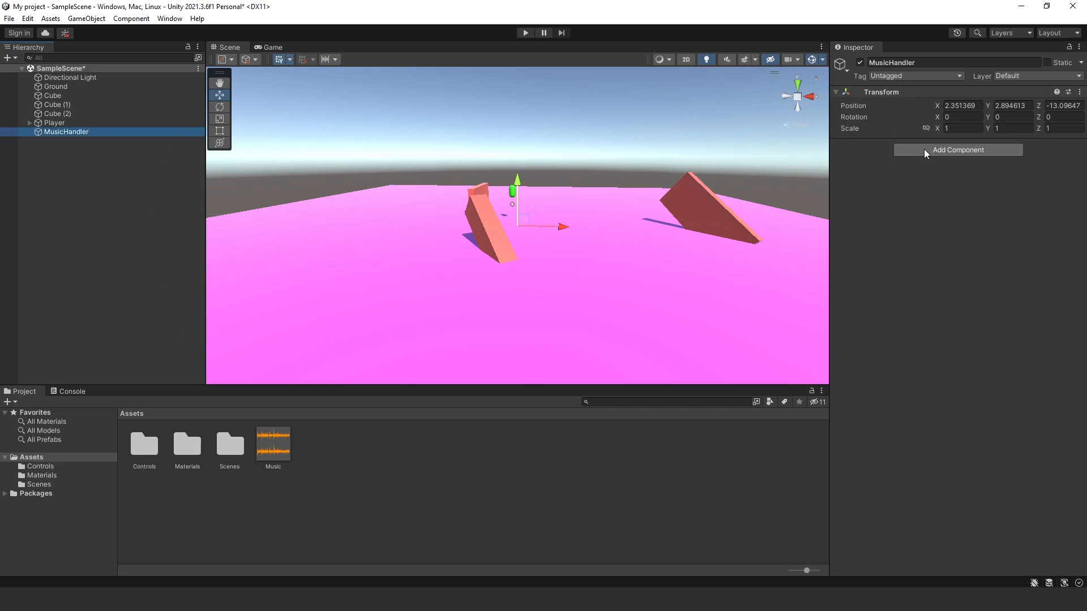
Add an Audio Source to MusicHandler with the Music clip assigned, Loop and Play On Awake enabled.
click(924, 149)
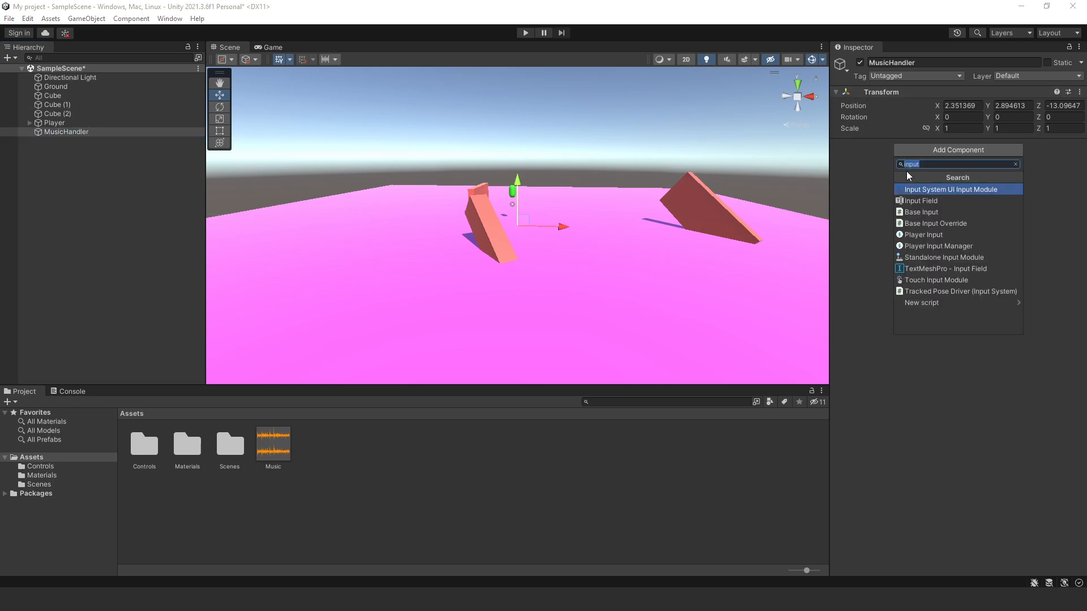
text(audio)
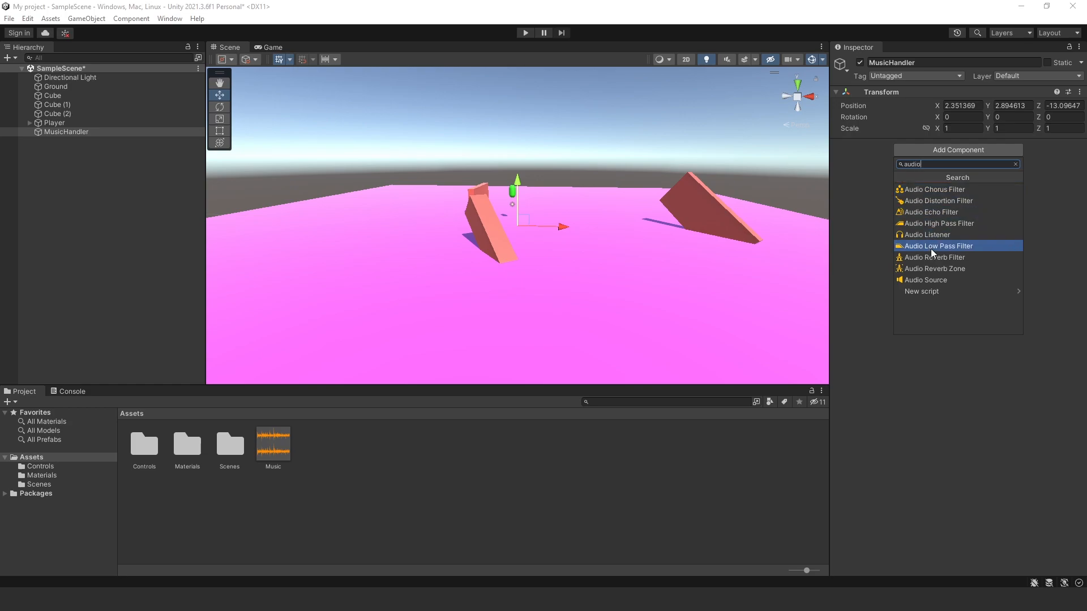
click(930, 279)
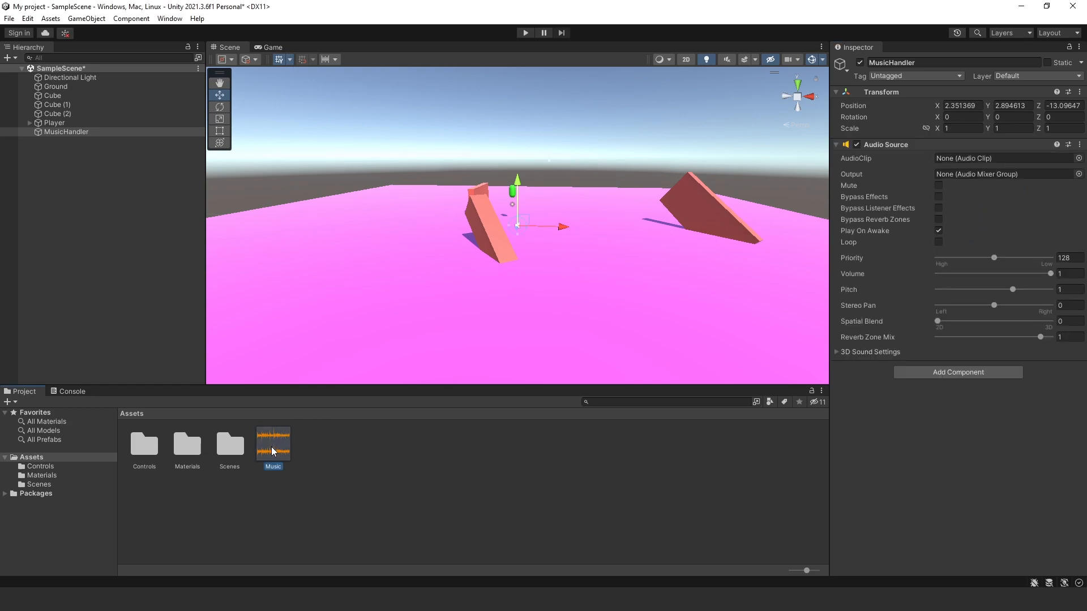
mouse_move(273, 445)
mouse_down()
mouse_move(725, 245)
mouse_move(964, 159)
mouse_up()
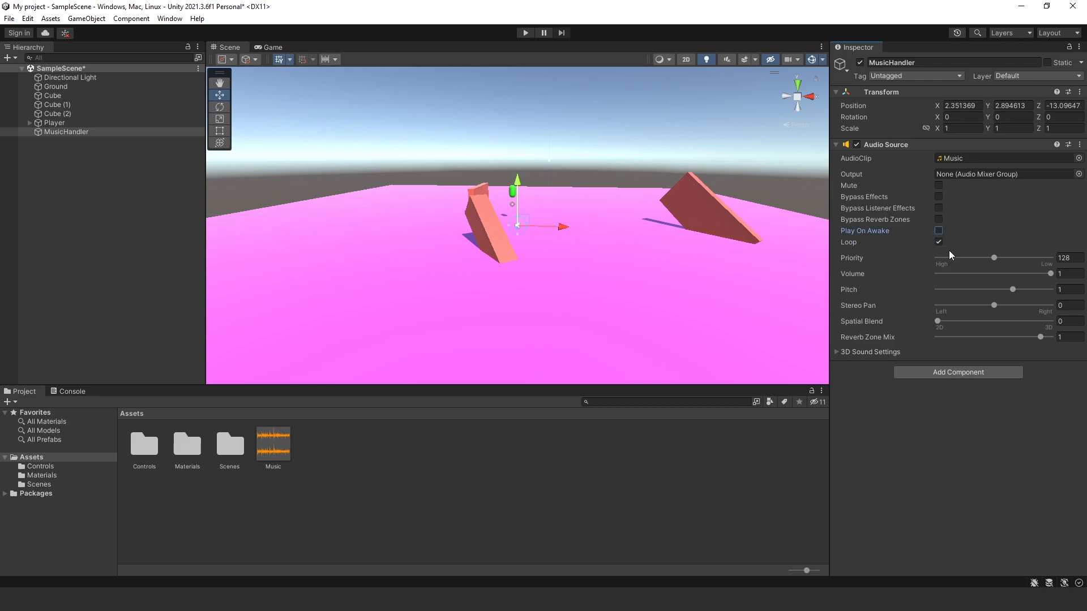
click(940, 233)
Create a new C# script asset named MusicHandler in the project Assets.
click(722, 480)
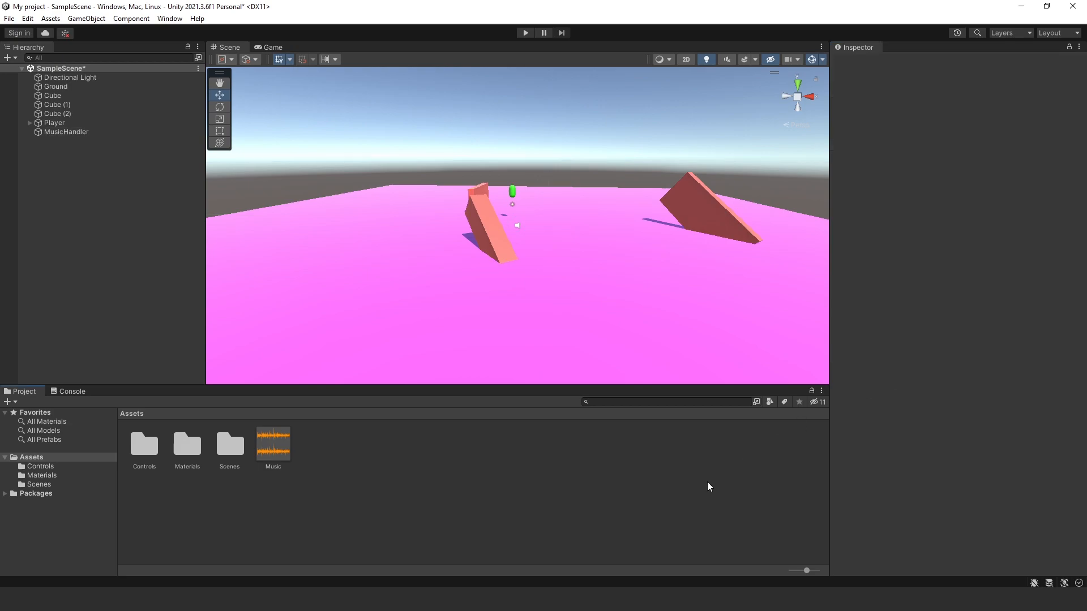
right_click(635, 452)
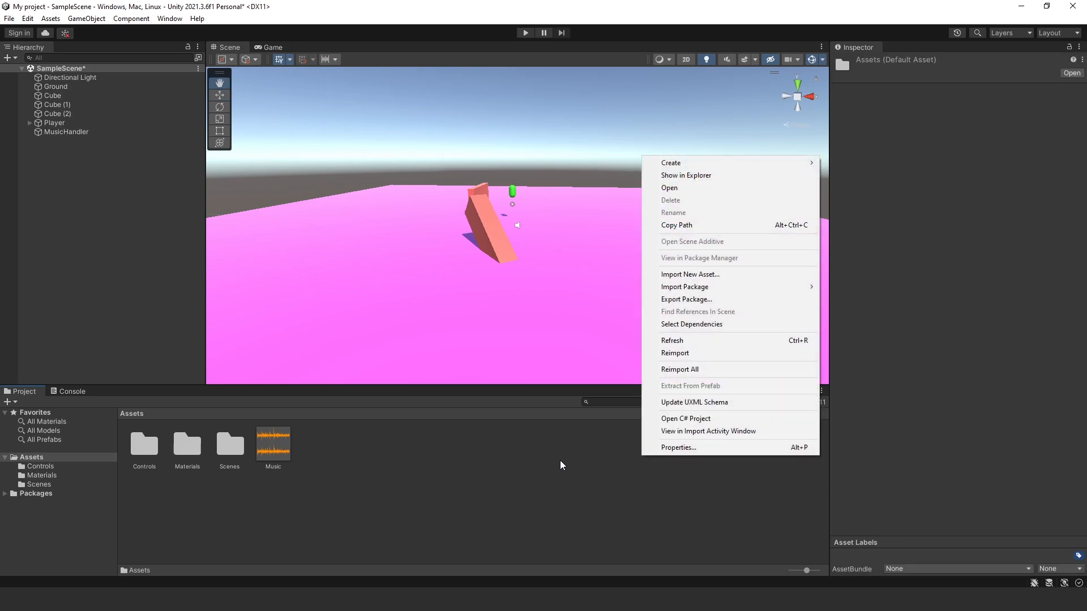
click(560, 461)
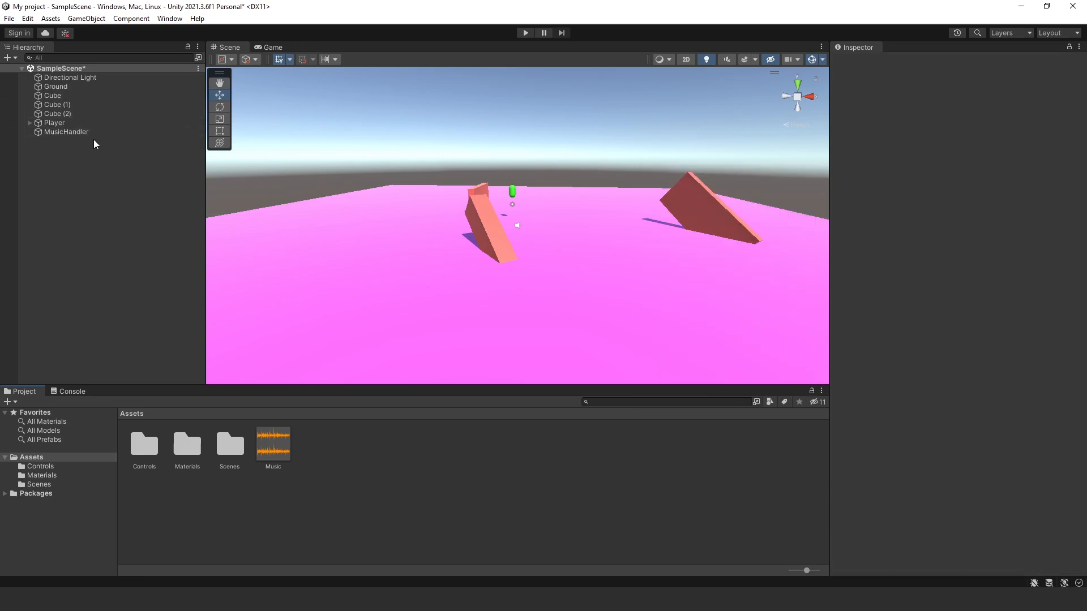
right_drag(292, 181, 381, 160)
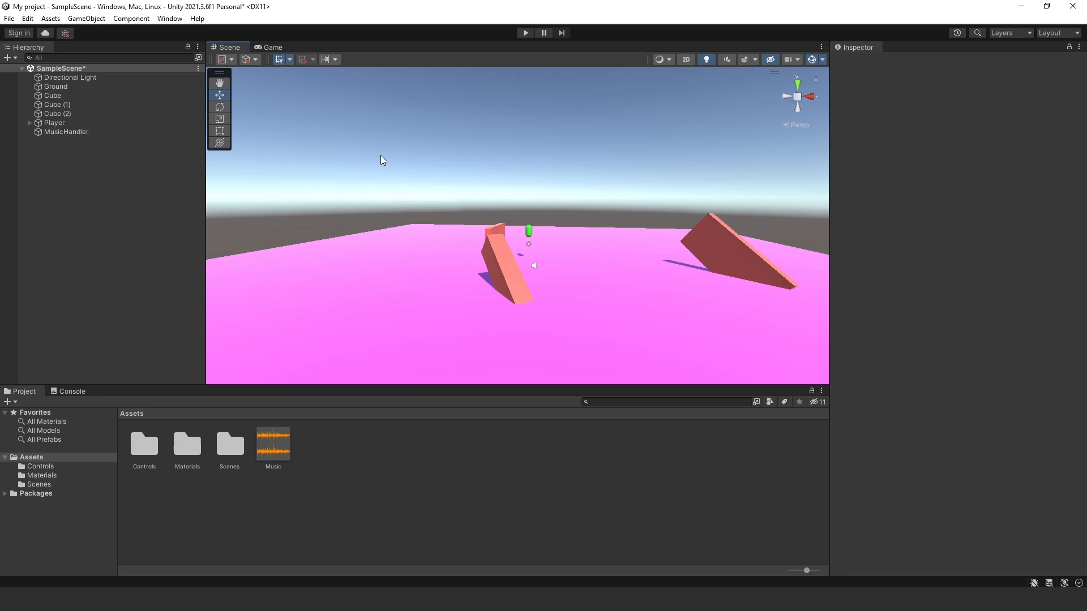
right_click(366, 449)
mouse_move(395, 154)
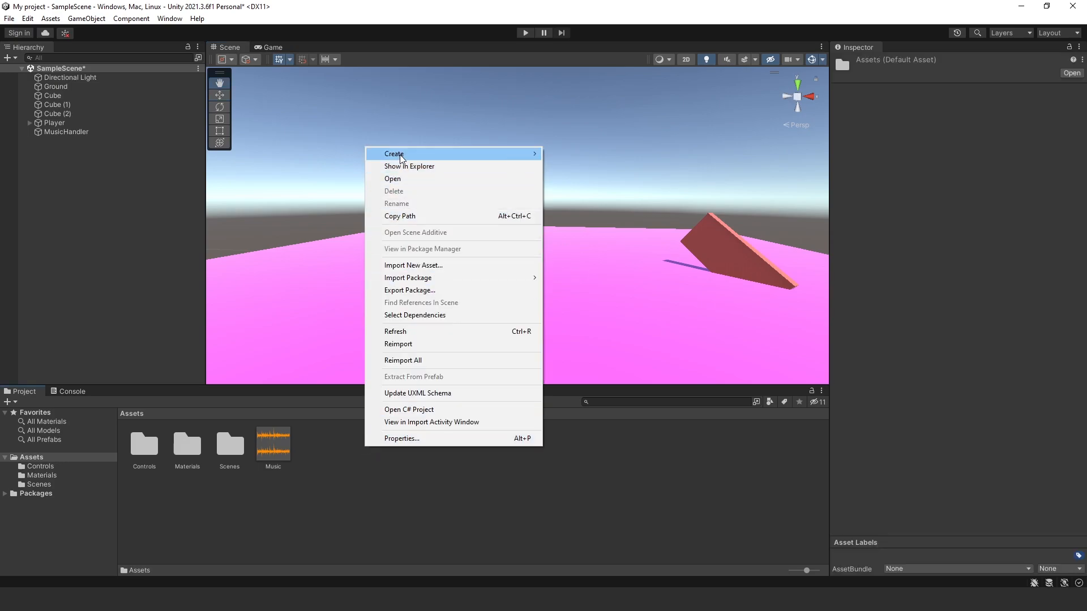
click(576, 91)
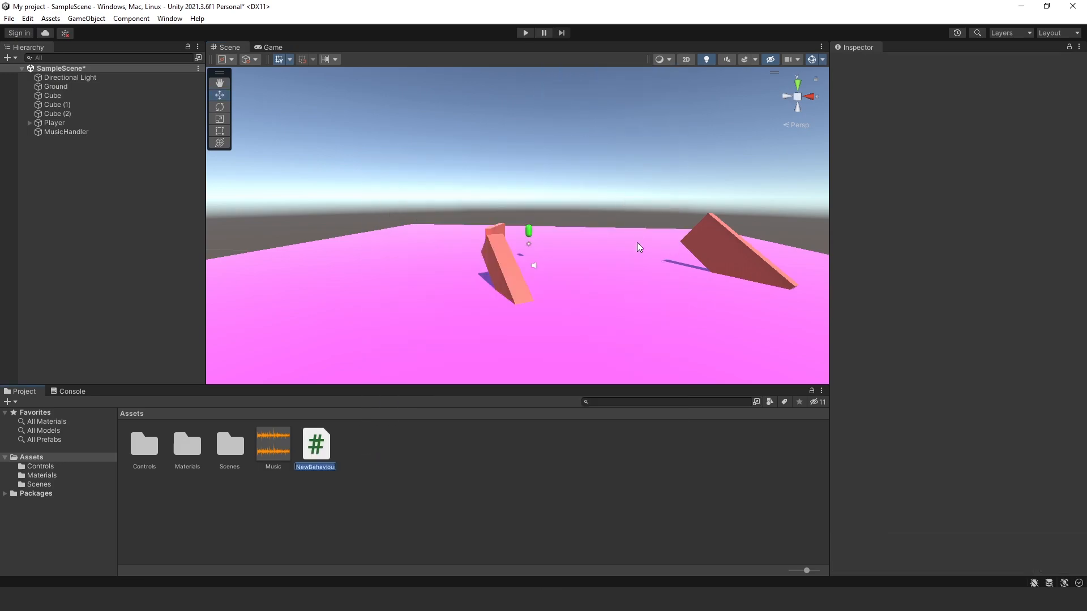
text(MusicHandler)
key(Return)
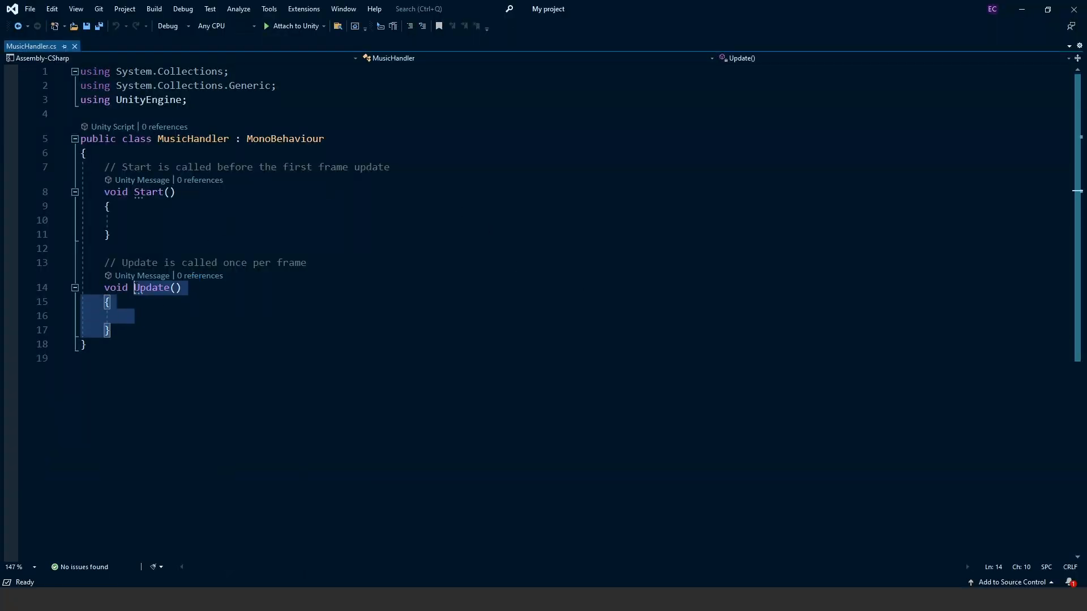
Replace Start and Update with Awake() calling DontDestroyOnLoad(this) and save the script.
drag(111, 330, 104, 167)
key(BackSpace)
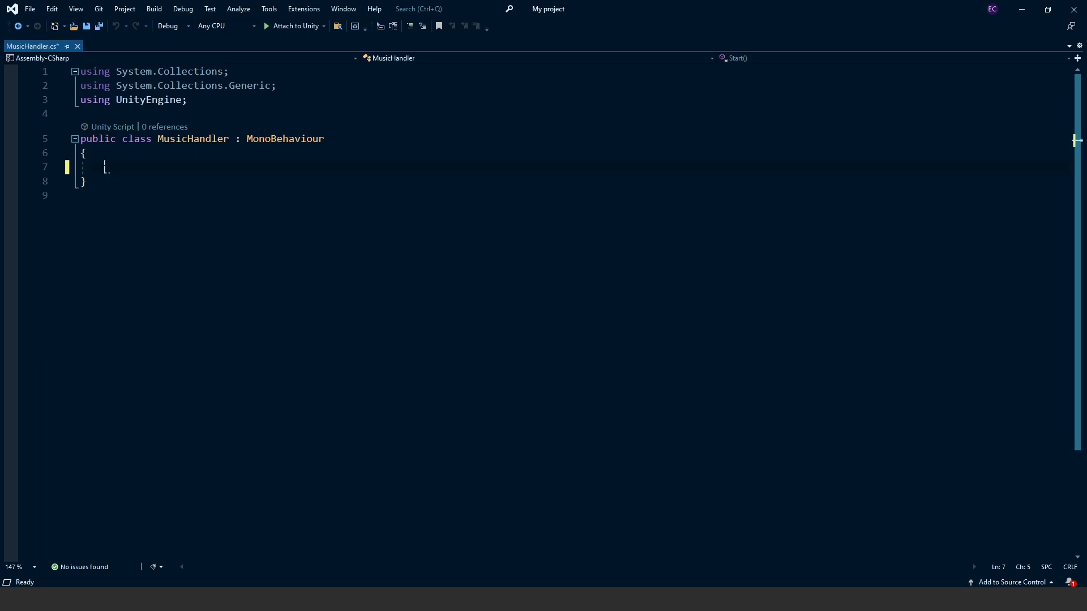
text(void A)
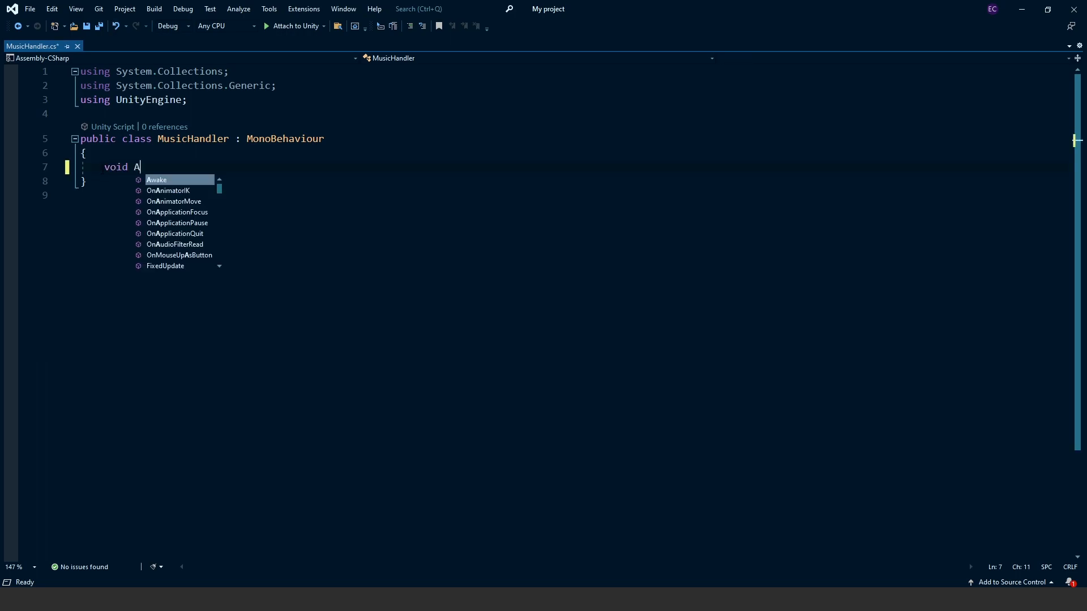
key(Tab)
text(() {)
key(Return)
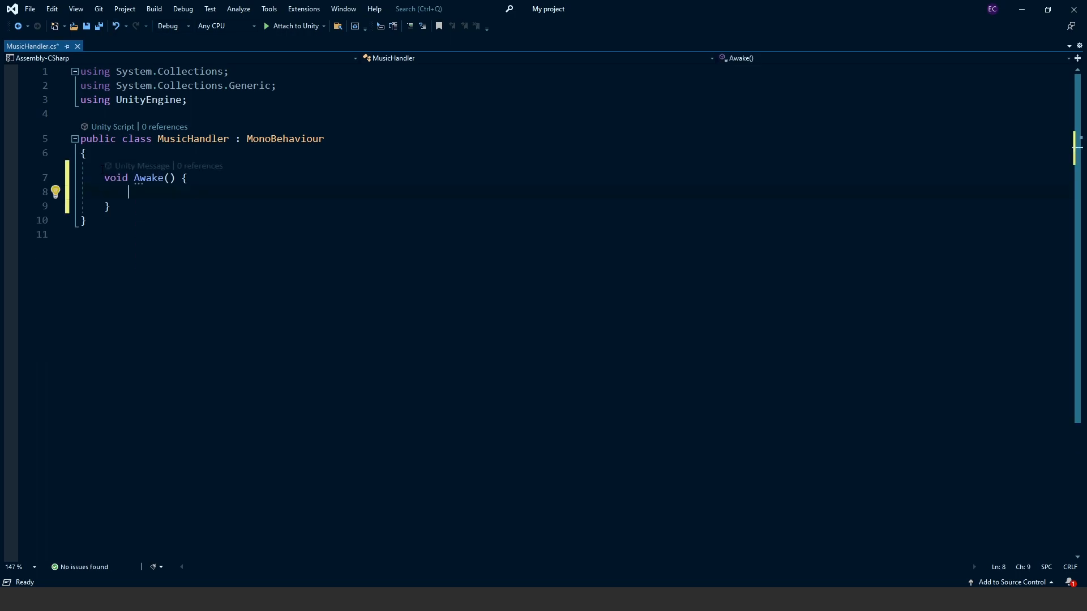
text(Don)
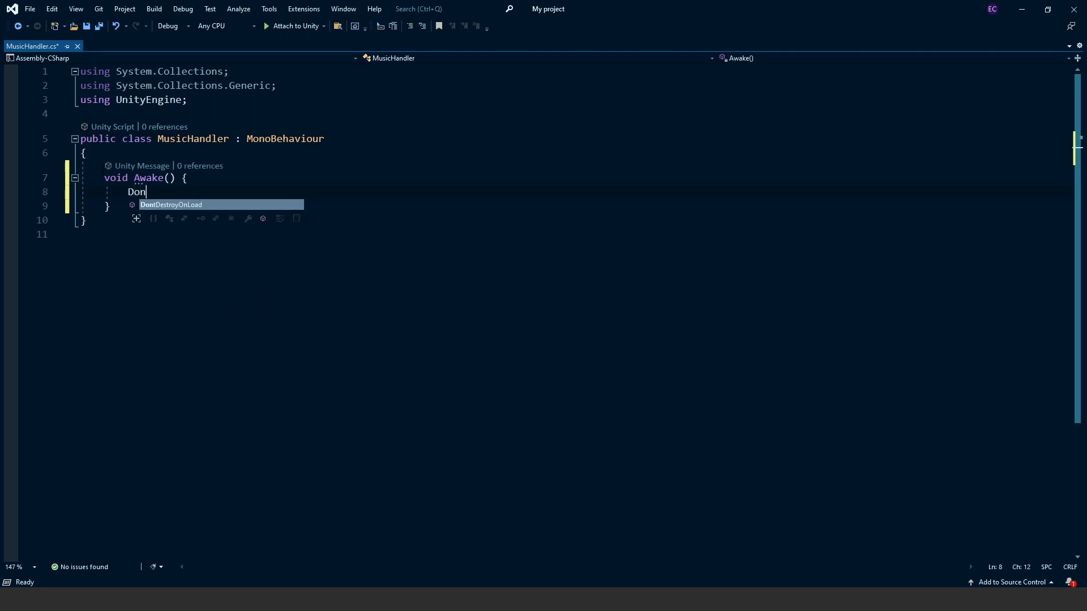
key(Tab)
text((this);)
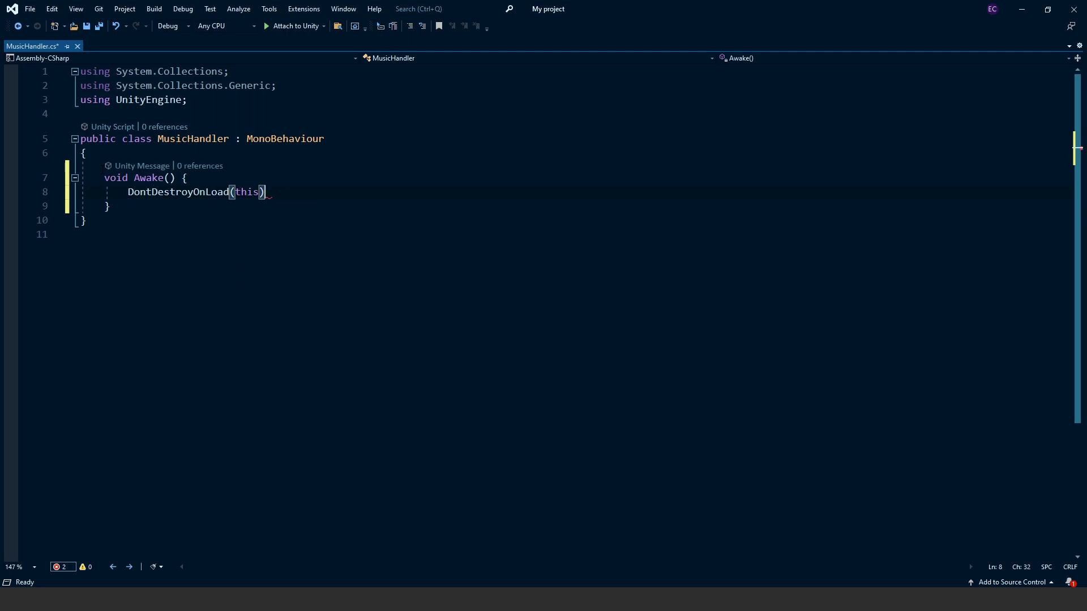
key(ctrl+s)
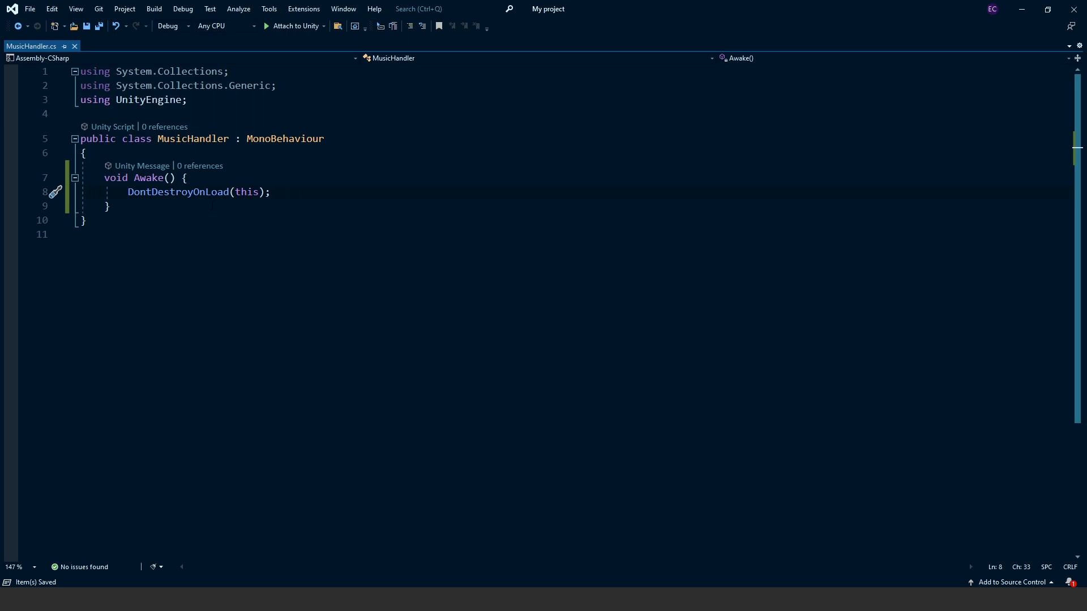
key(Down)
key(Down)
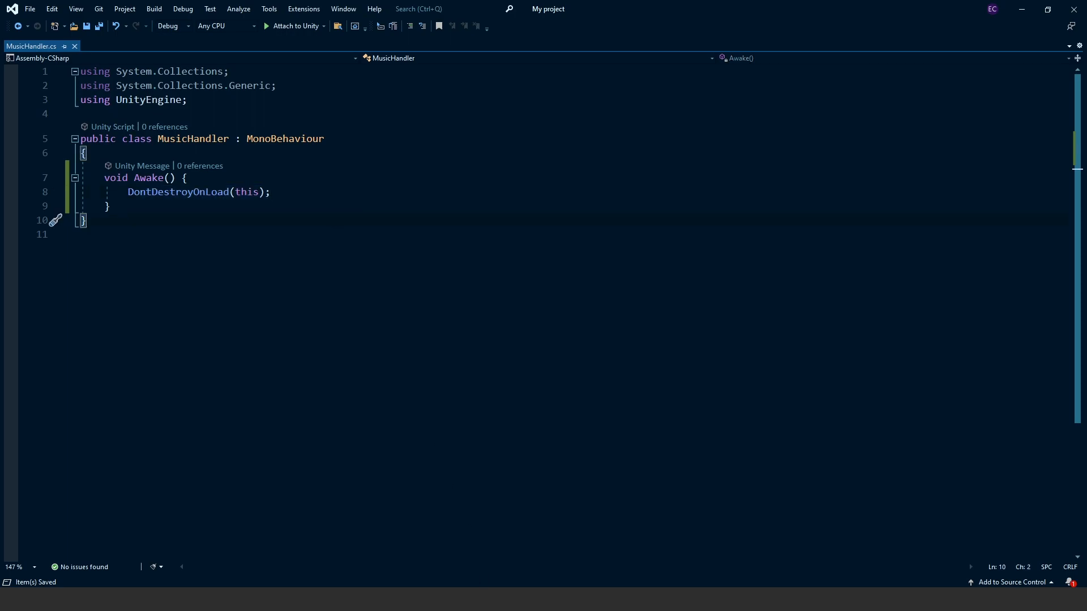
Attach the MusicHandler script to the MusicHandler GameObject in Unity.
key(alt+Tab)
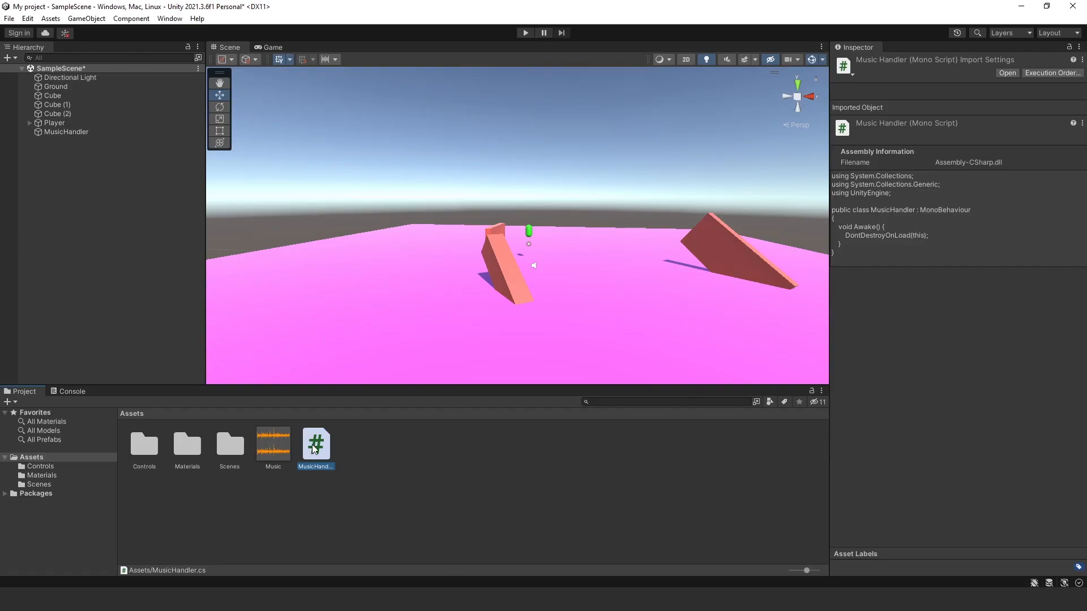
mouse_move(316, 442)
mouse_down()
mouse_move(148, 292)
mouse_move(65, 133)
mouse_up()
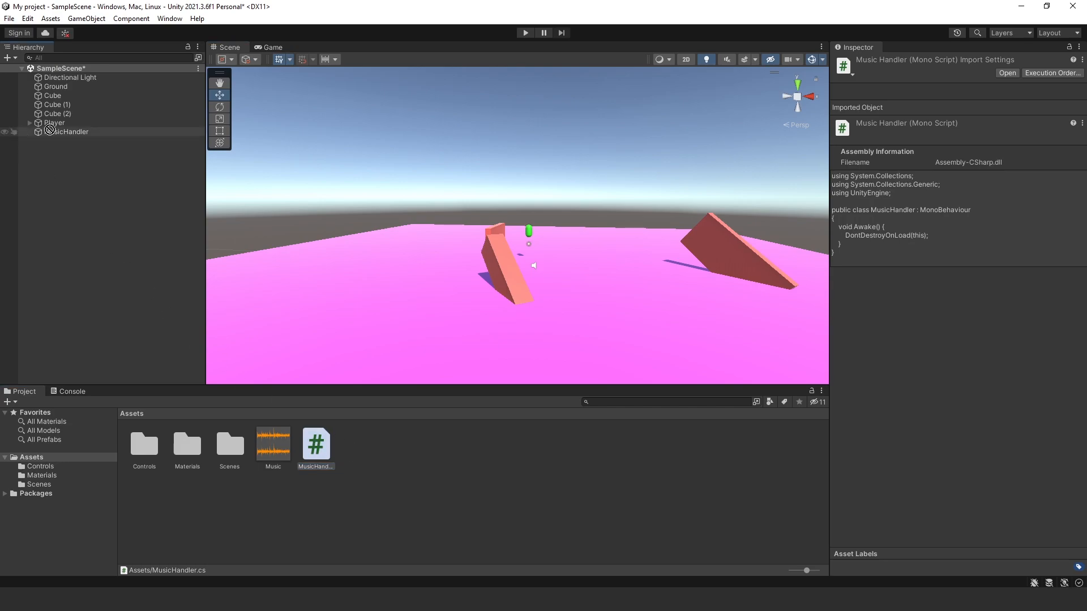
click(65, 133)
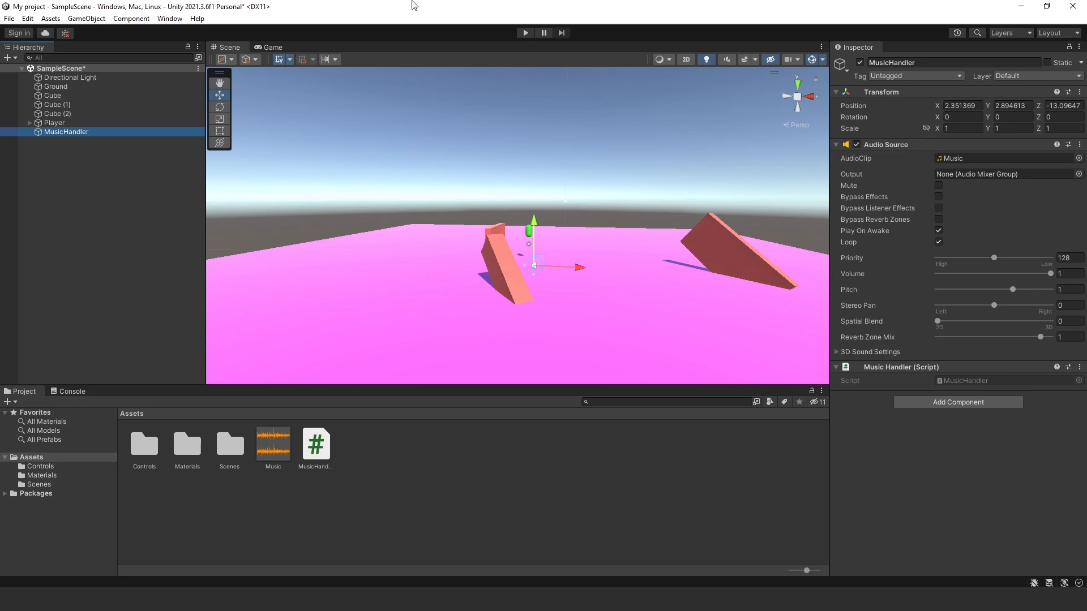
Run the game and inspect MusicHandler persisting under DontDestroyOnLoad with its Audio Source.
click(526, 33)
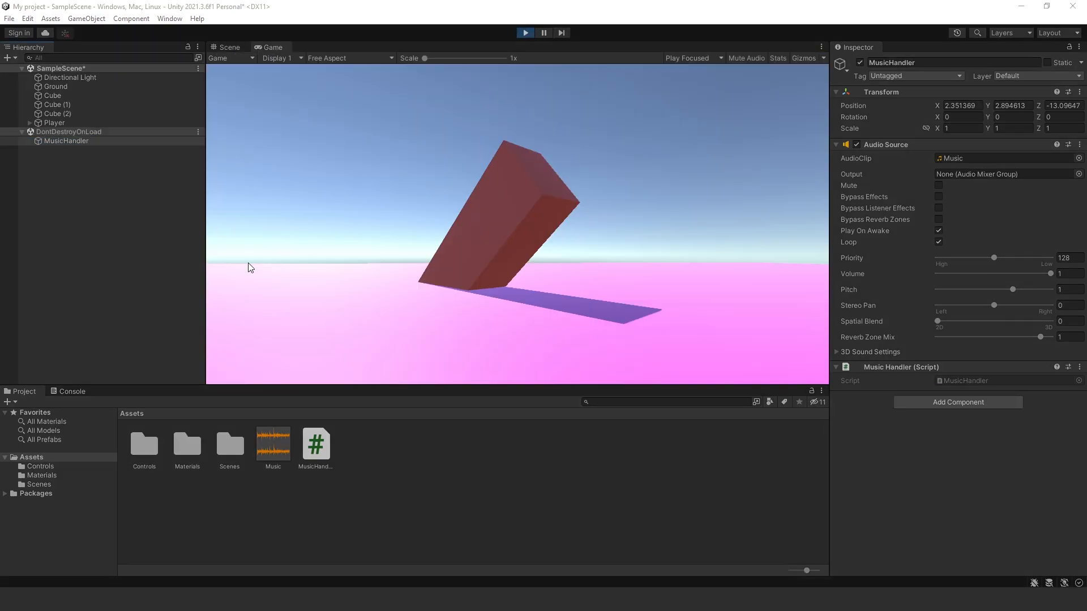
click(32, 131)
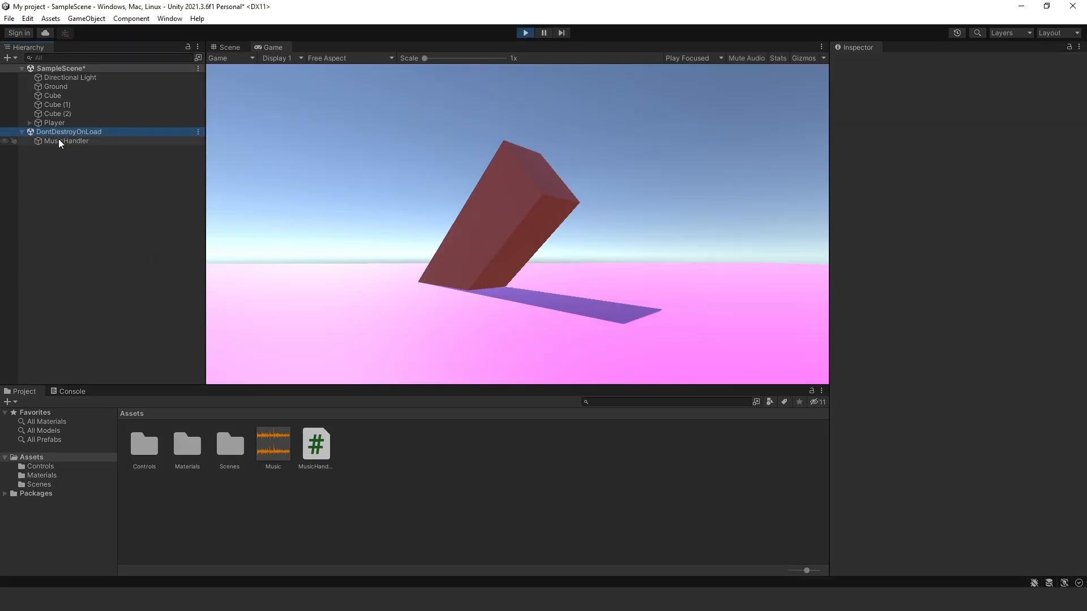
click(66, 141)
click(509, 221)
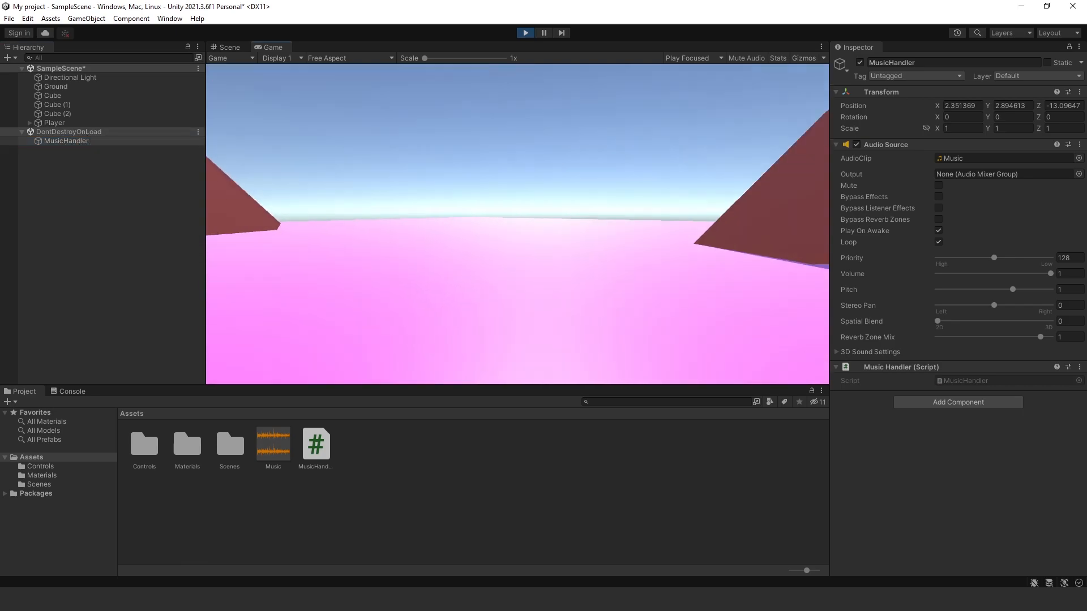